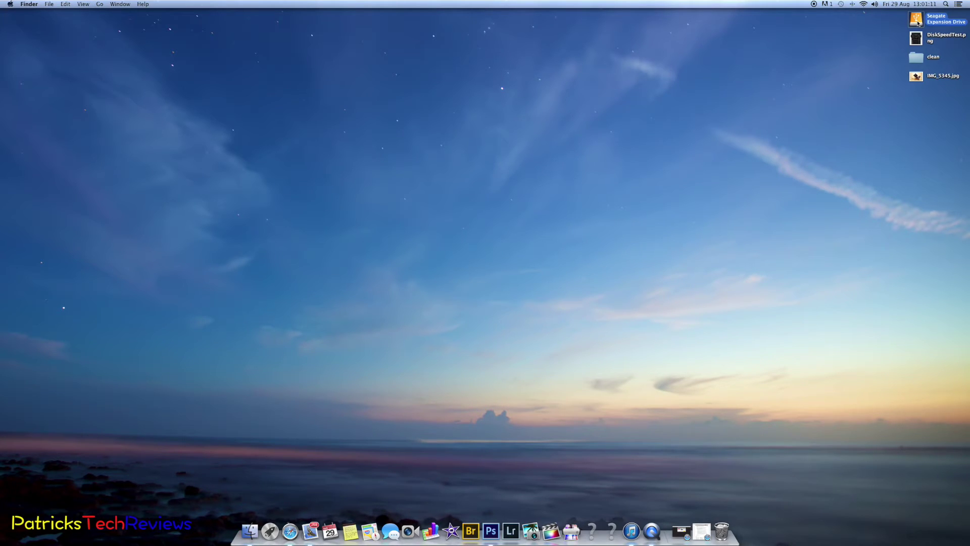
- Launch Disk Utility from Launchpad's Other folder and move its window left to uncover the desktop
key("F3")
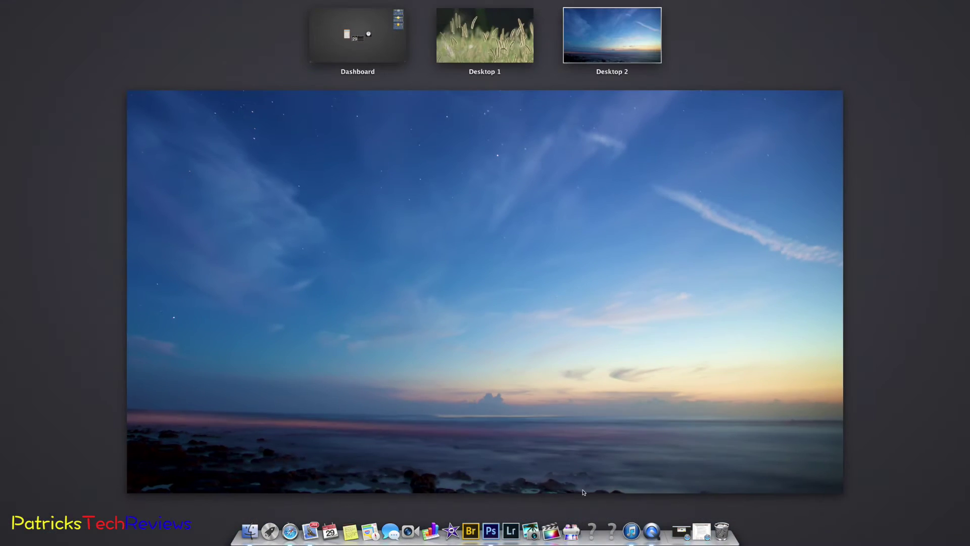
left_click(533, 264)
key("F4")
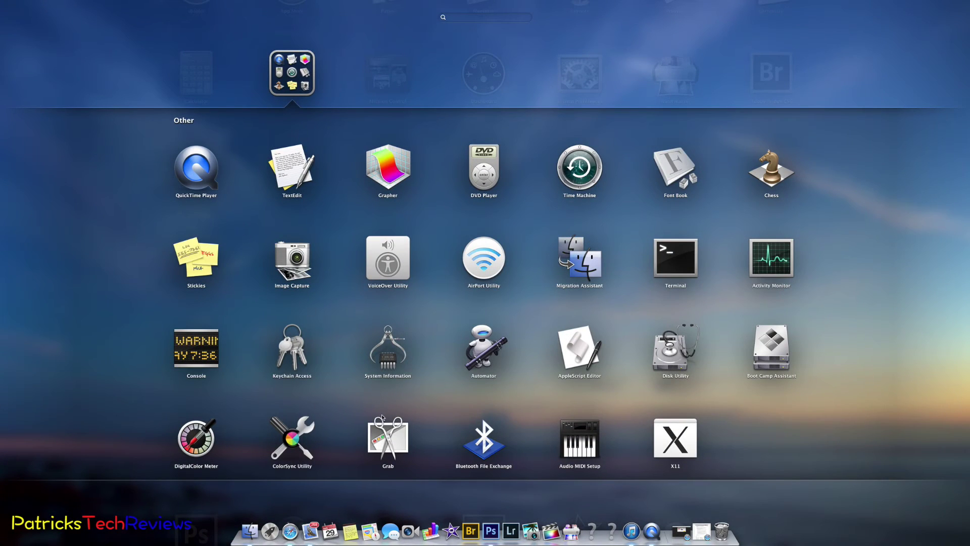
left_click(277, 75)
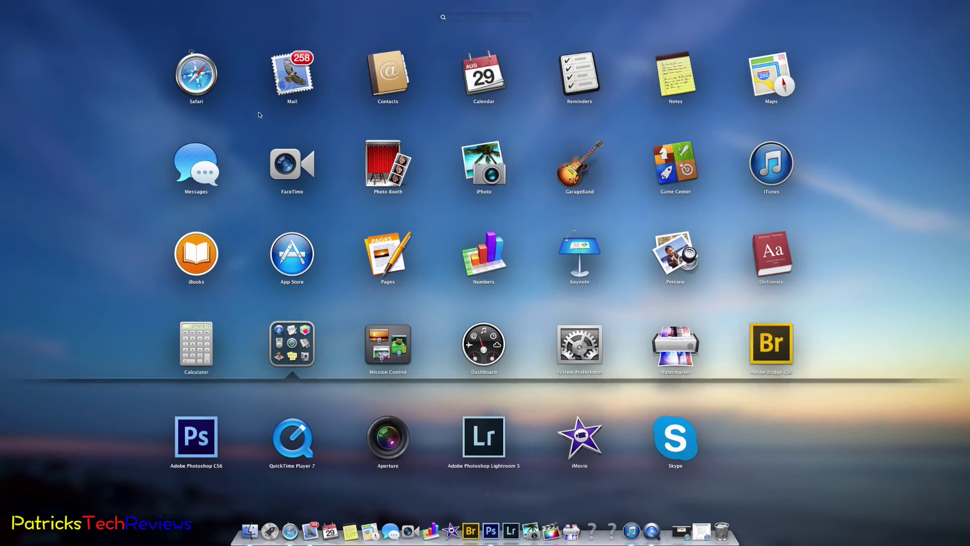
left_click(301, 348)
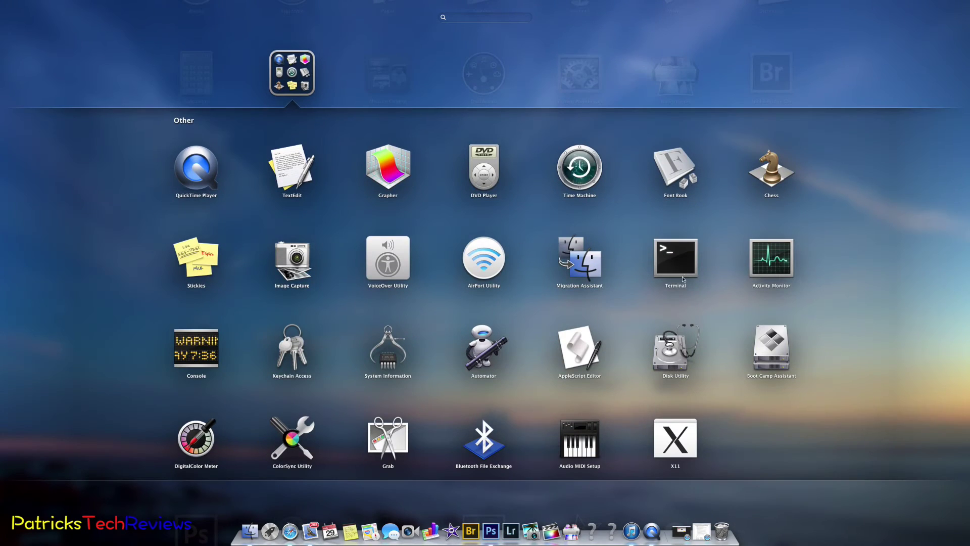
left_click(672, 361)
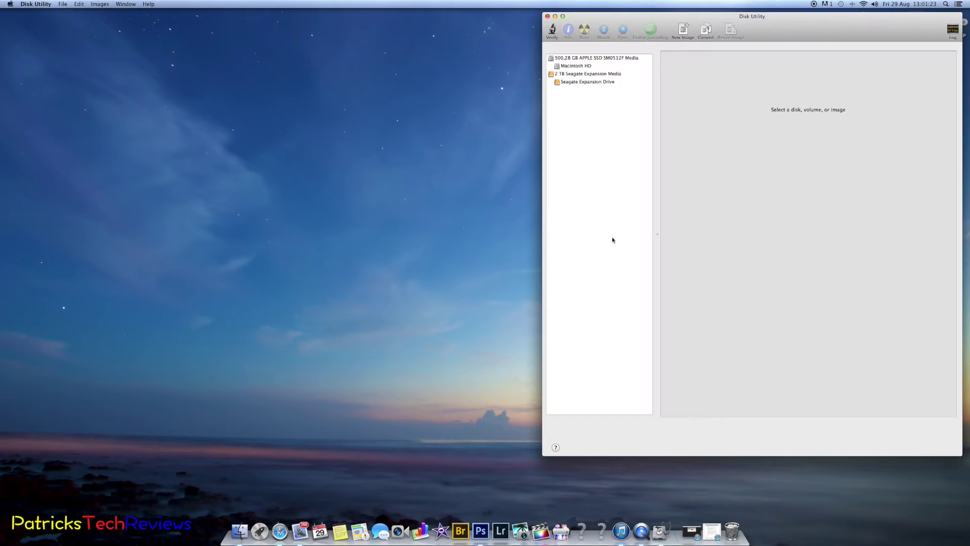
left_click_drag(653, 17, 570, 20)
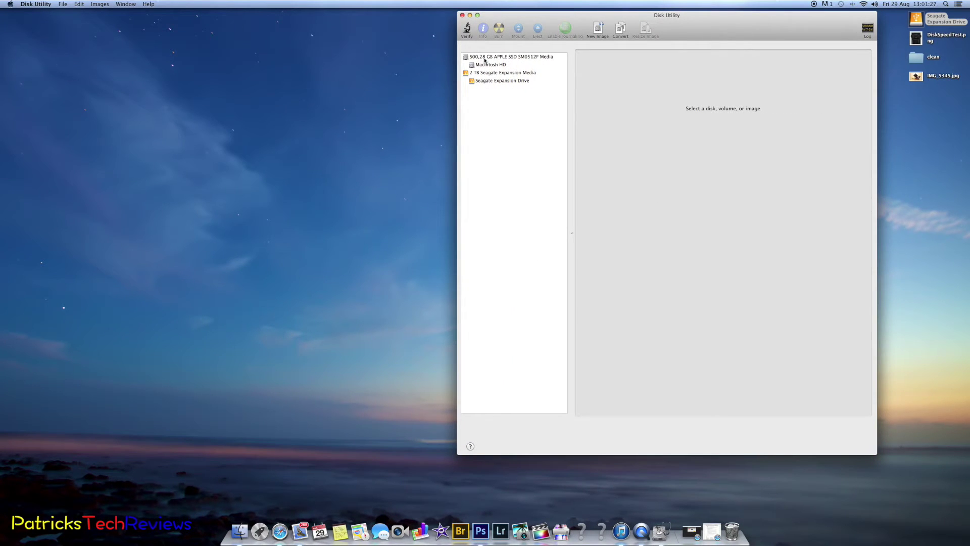
- Lay out the 2 TB Seagate Expansion drive as one 2,00 TB Mac OS Extended (Journaled) partition
left_click(490, 74)
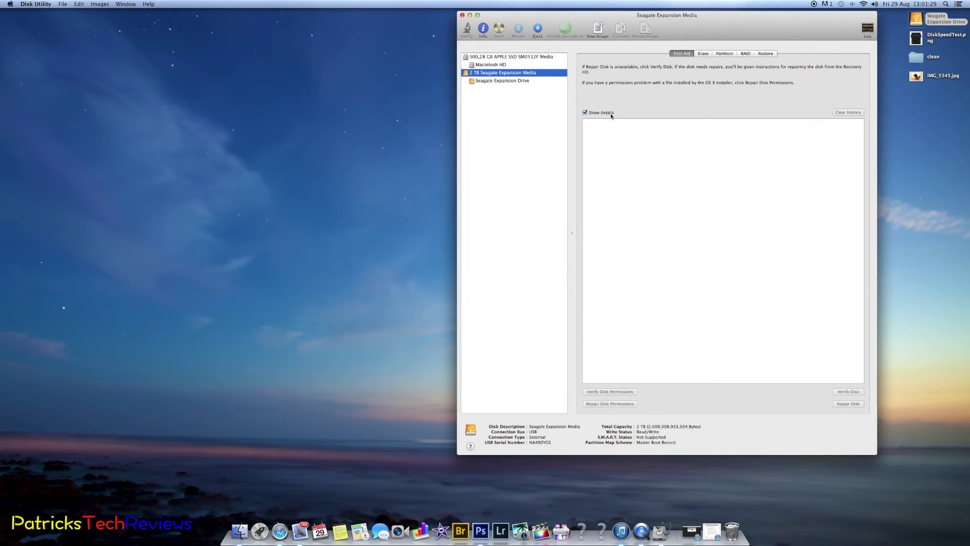
left_click(723, 53)
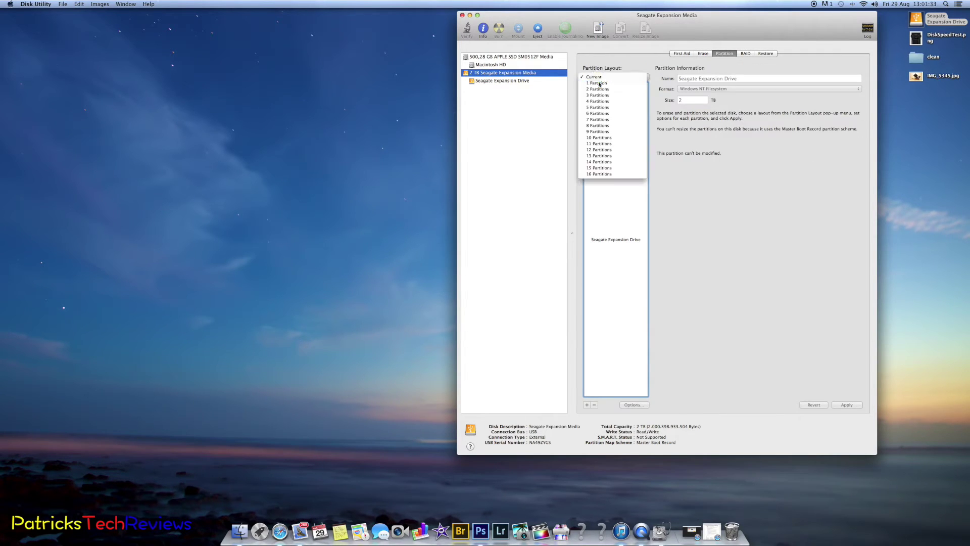
left_click(599, 83)
left_click(594, 71)
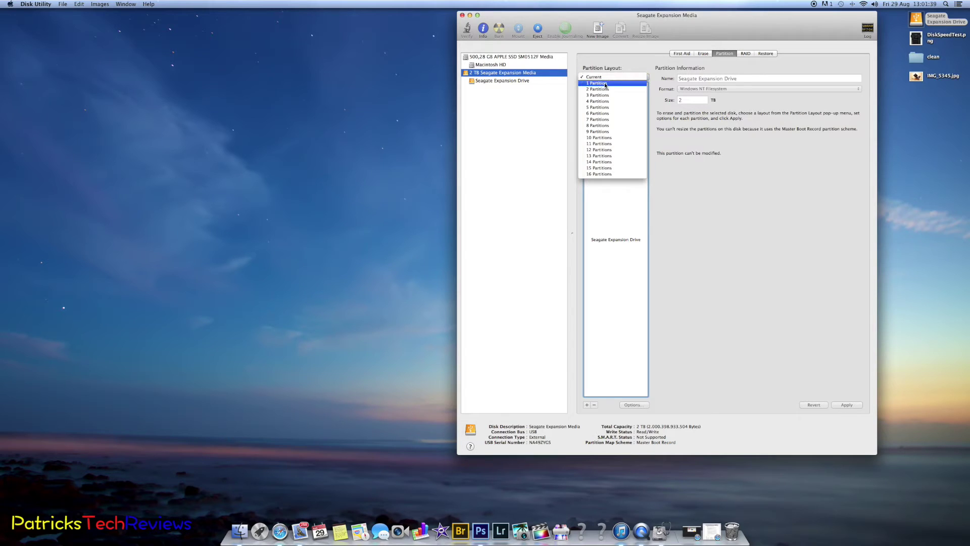
left_click(604, 85)
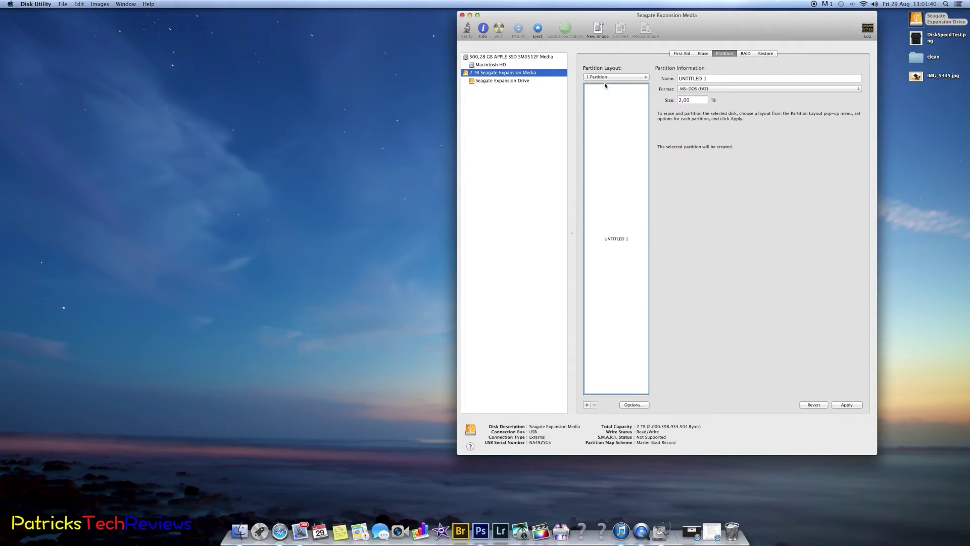
left_click(702, 90)
left_click(703, 77)
left_click(634, 405)
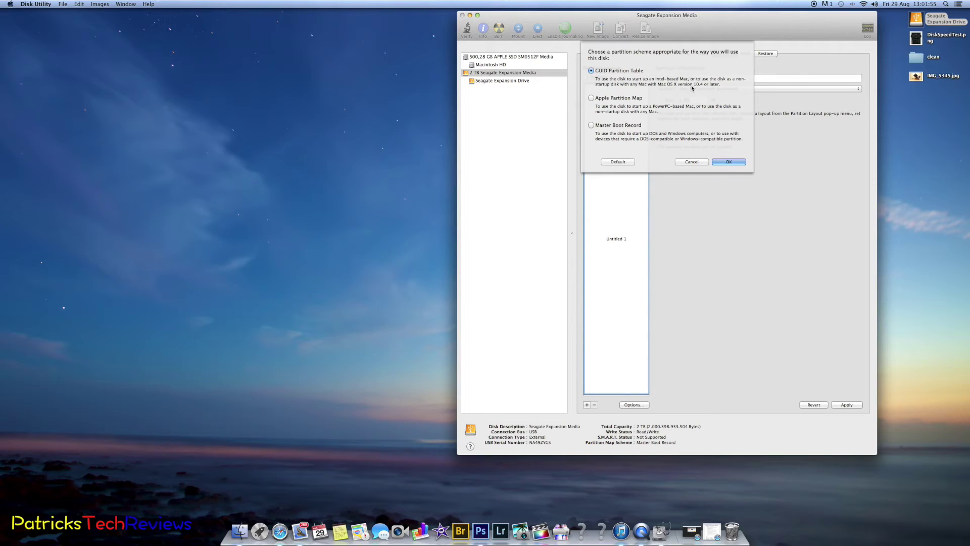
- Confirm the GUID Partition Table scheme and apply the new single-partition layout
left_click(729, 162)
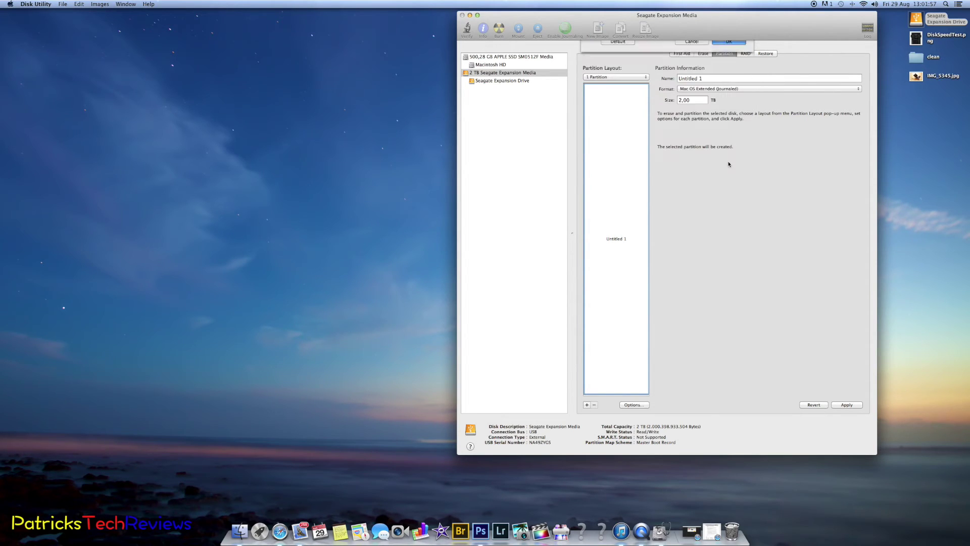
left_click(846, 405)
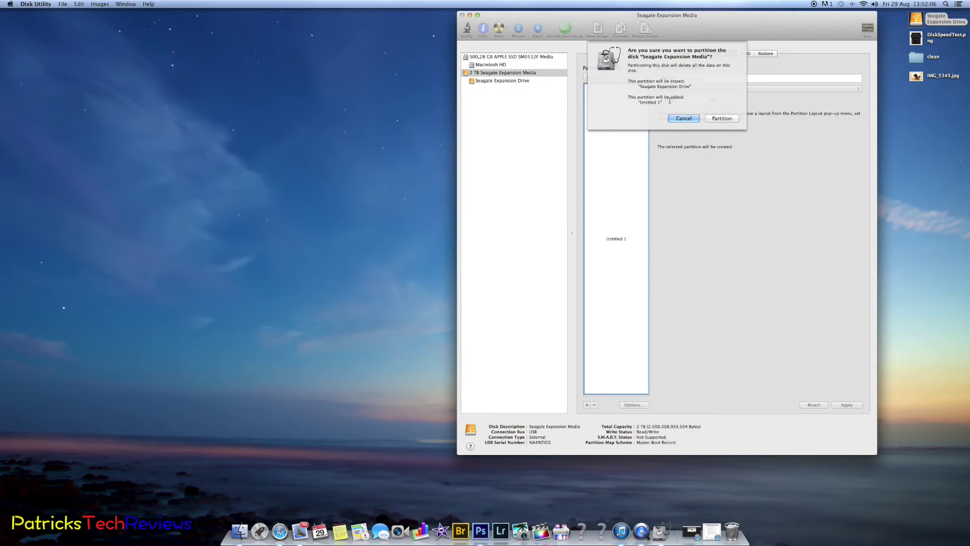
- Confirm partitioning into Untitled 1, decline it for Time Machine, and quit Disk Utility
left_click(718, 119)
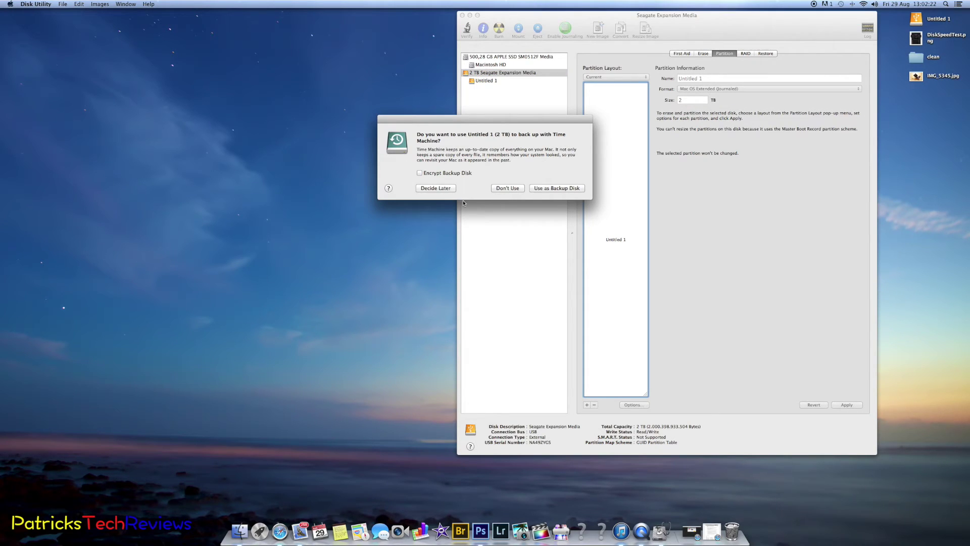
left_click(507, 188)
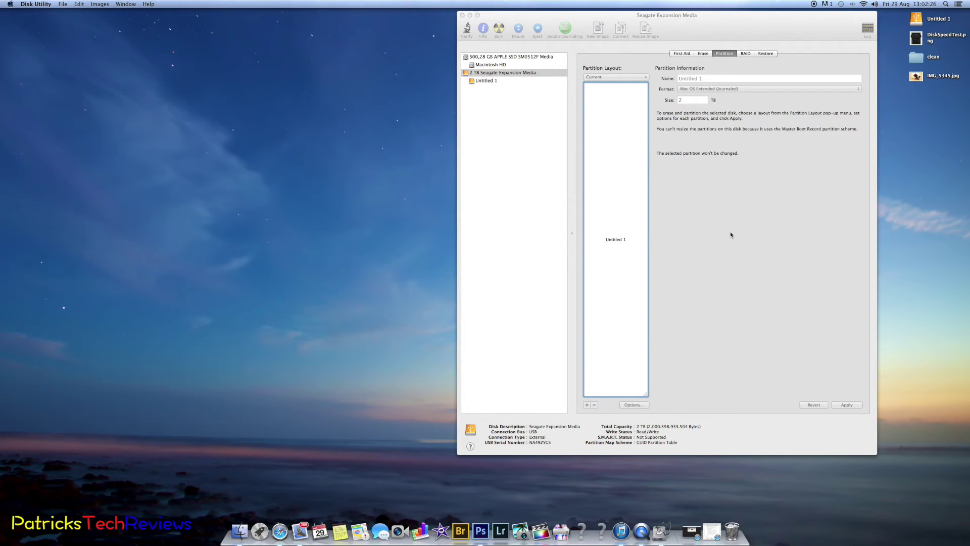
left_click(462, 15)
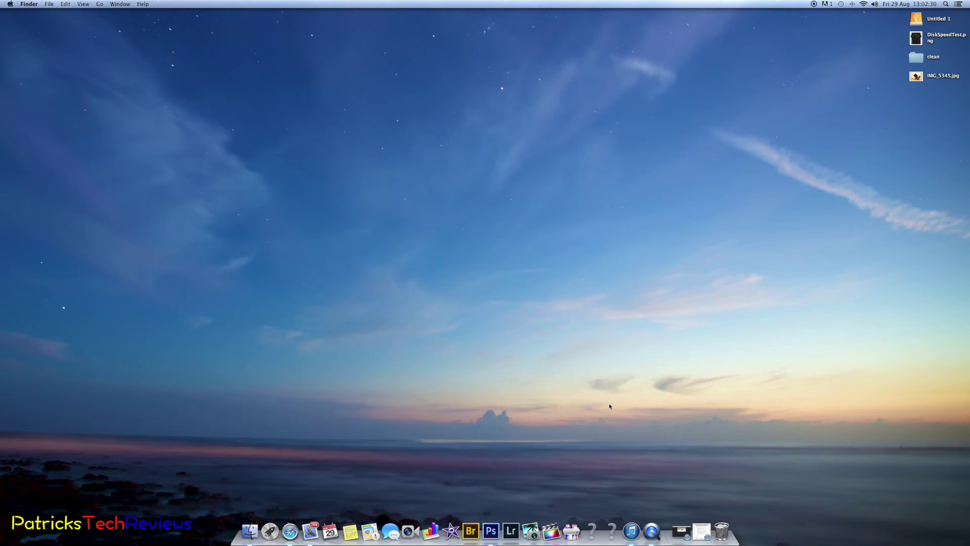
- Relaunch Disk Utility and view the Partition tab for the 2 TB Seagate Expansion drive
left_click(431, 530)
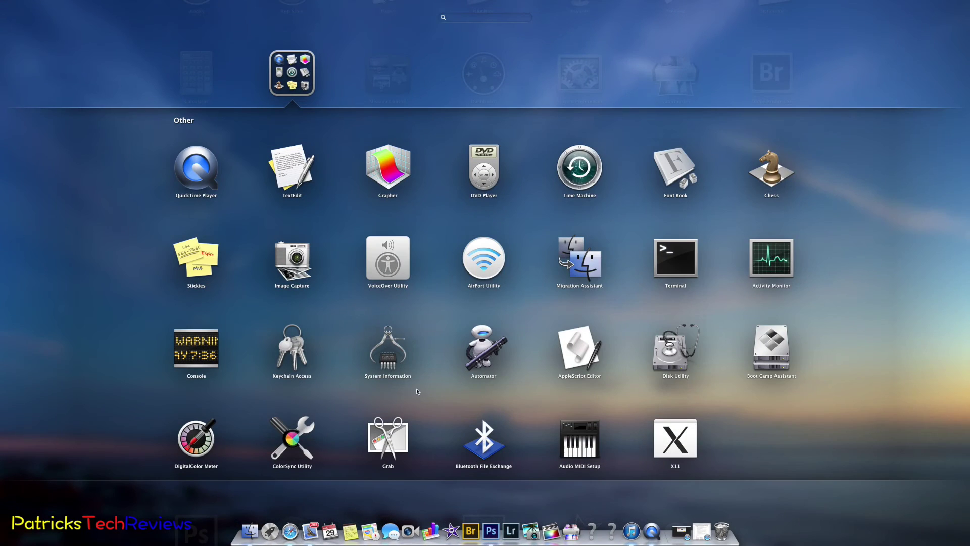
left_click(688, 326)
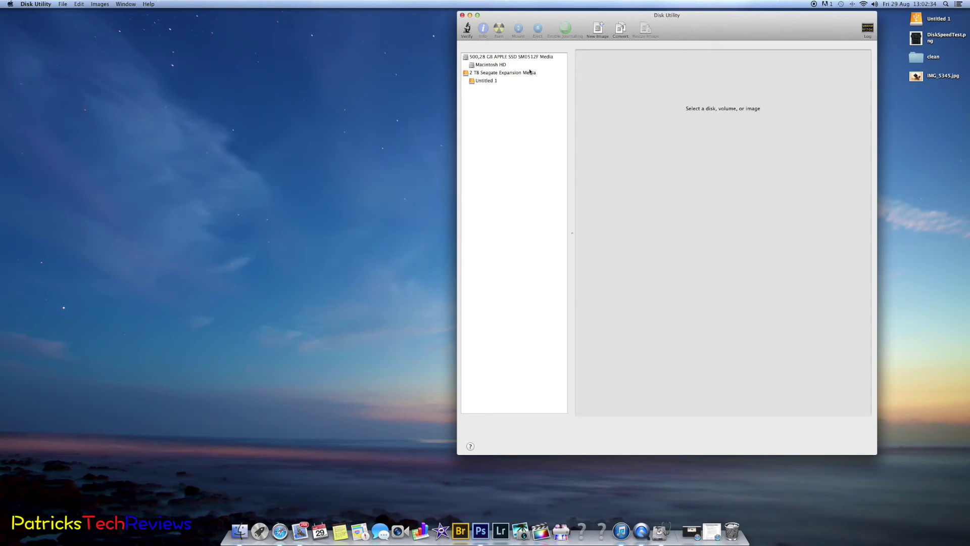
left_click(485, 73)
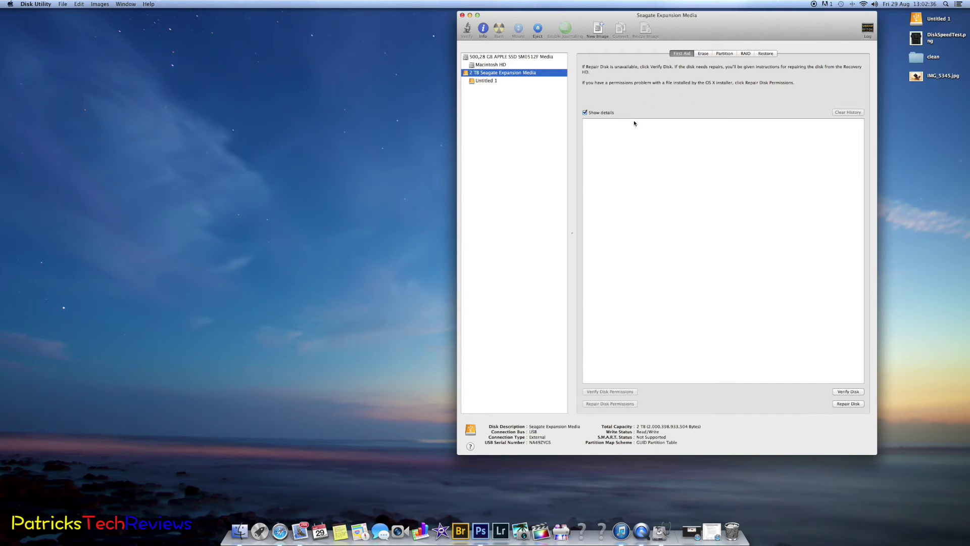
left_click(724, 54)
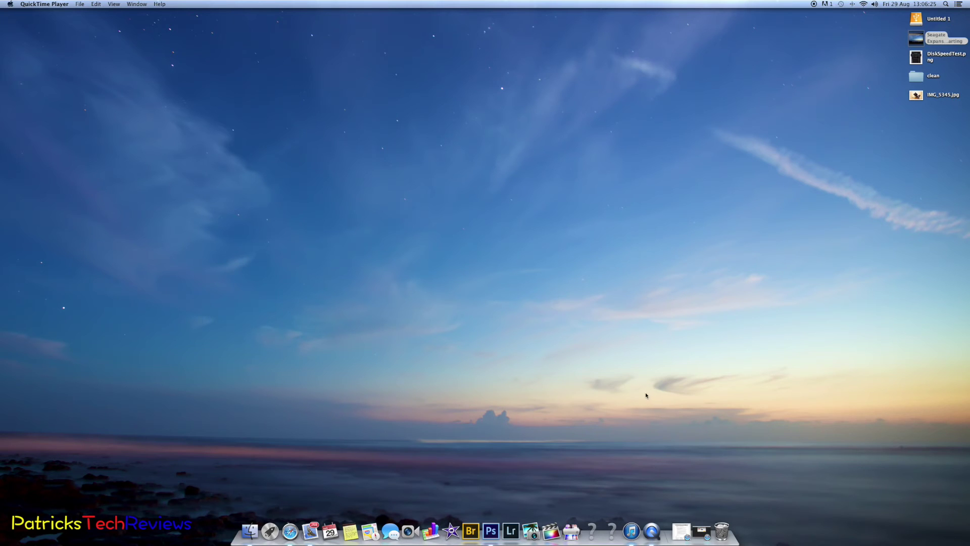
- Launch Blackmagic Disk Speed Test and set its stress test size to 3 GB
key("F4")
left_click(495, 86)
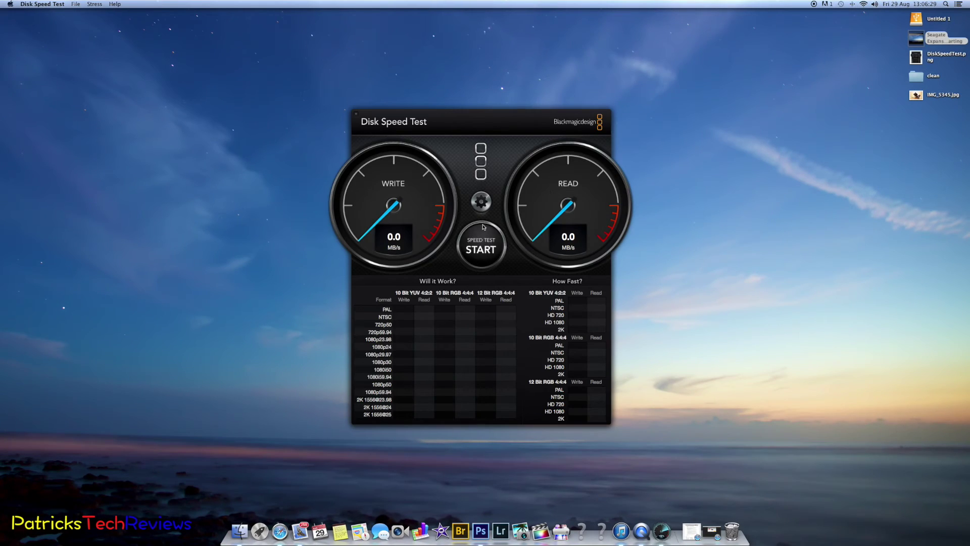
left_click(481, 202)
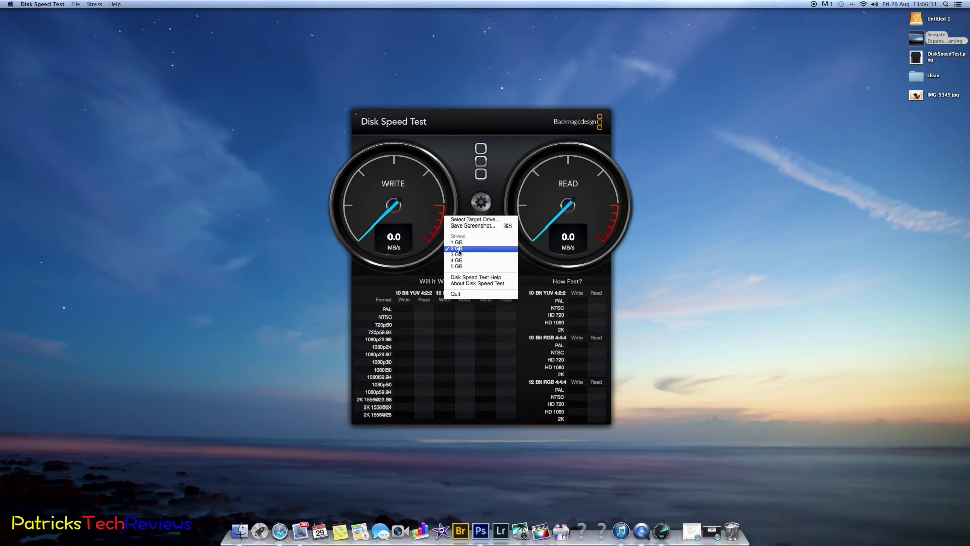
left_click(461, 266)
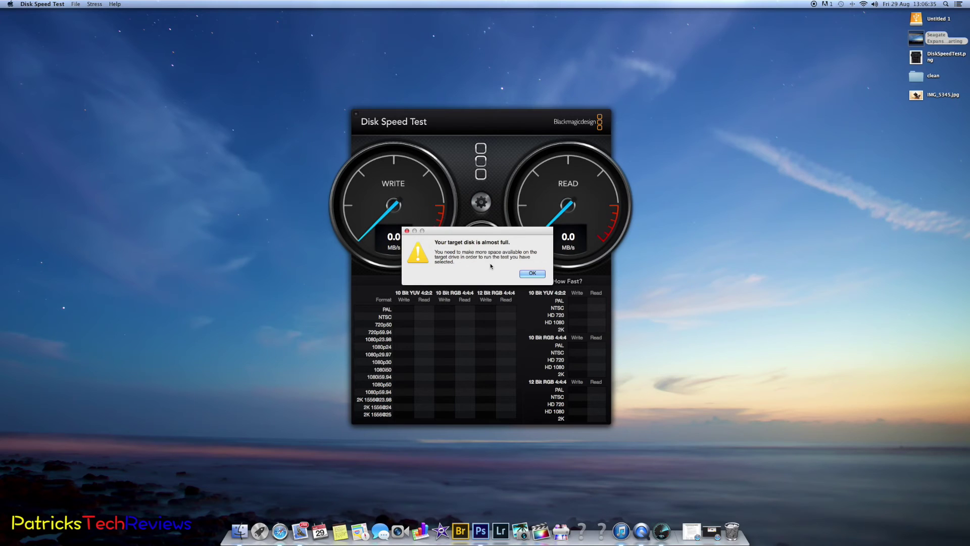
left_click(532, 273)
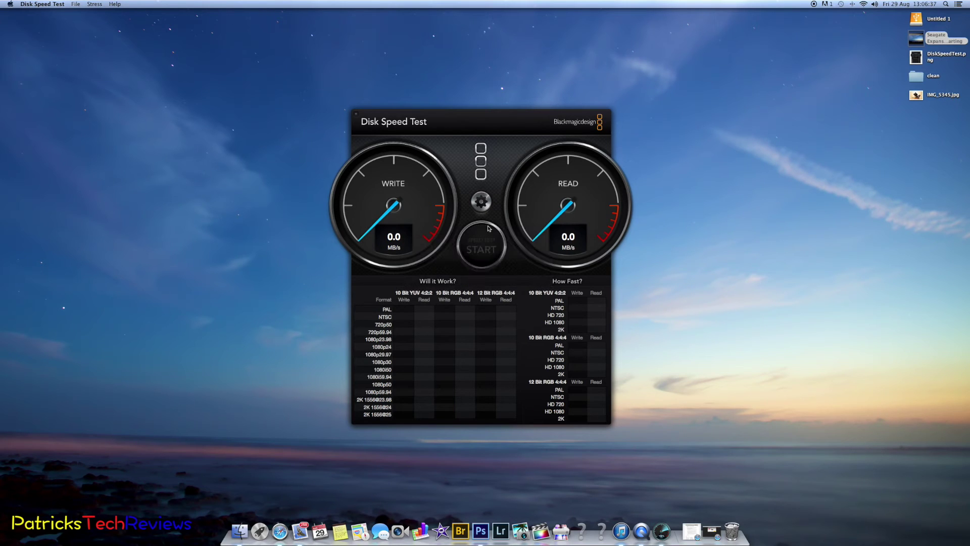
left_click(481, 202)
left_click(476, 261)
left_click(531, 274)
left_click(481, 202)
left_click(470, 256)
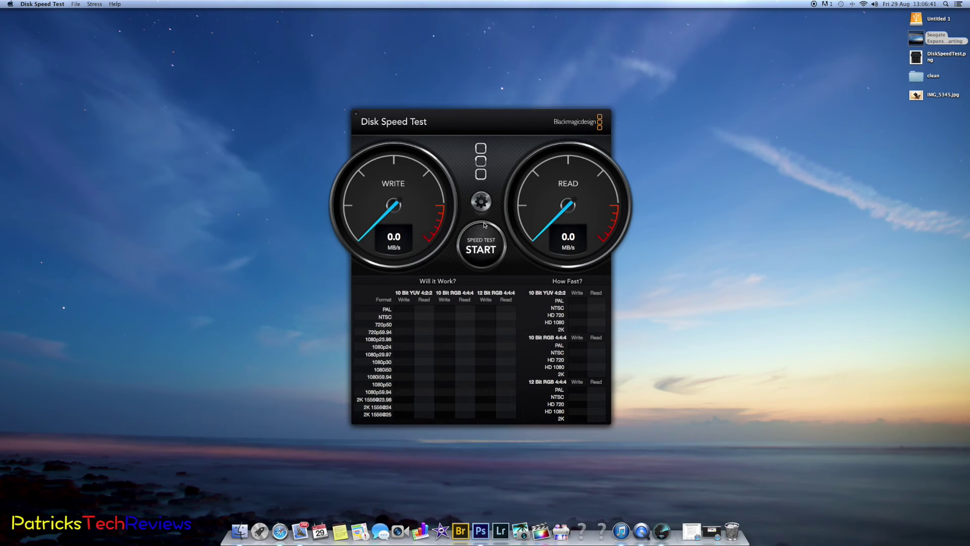
- Select the Untitled 1 volume as the test's target drive
left_click(481, 202)
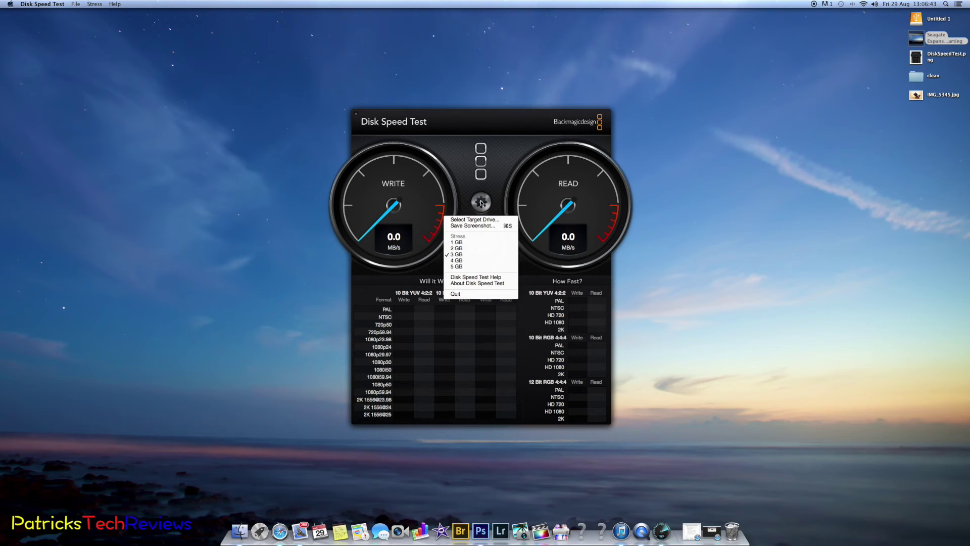
left_click(480, 219)
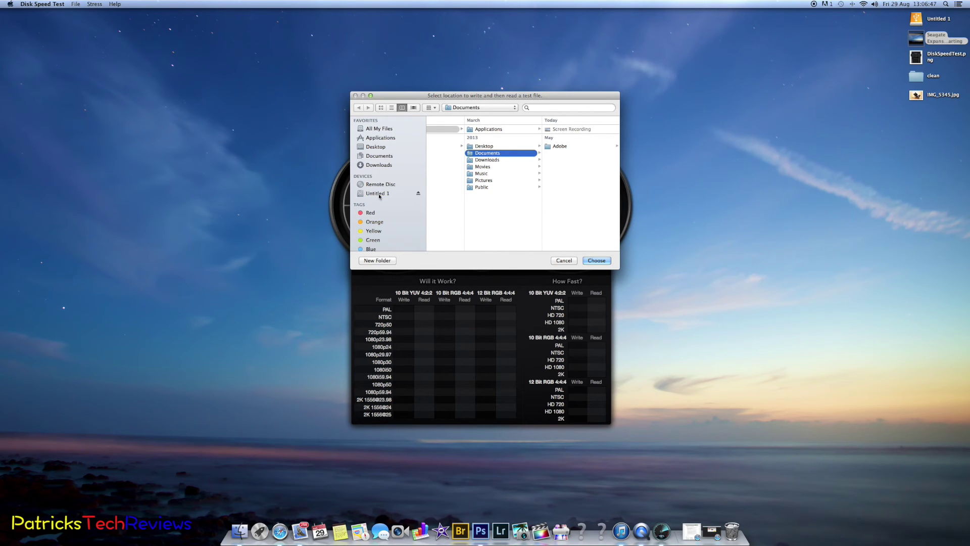
left_click(379, 194)
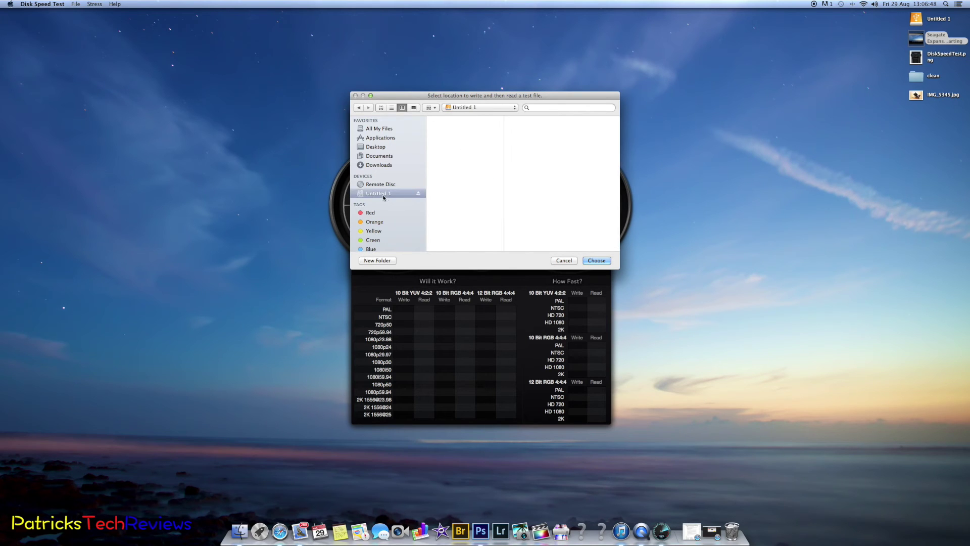
left_click(596, 260)
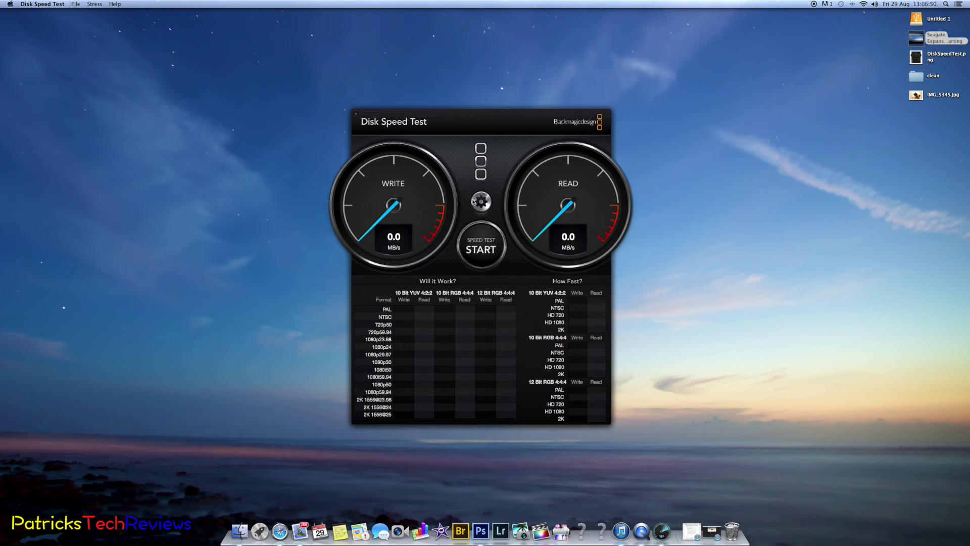
- Run the speed test on Untitled 1 until read reaches about 114 MB/s, then stop it
left_click(483, 248)
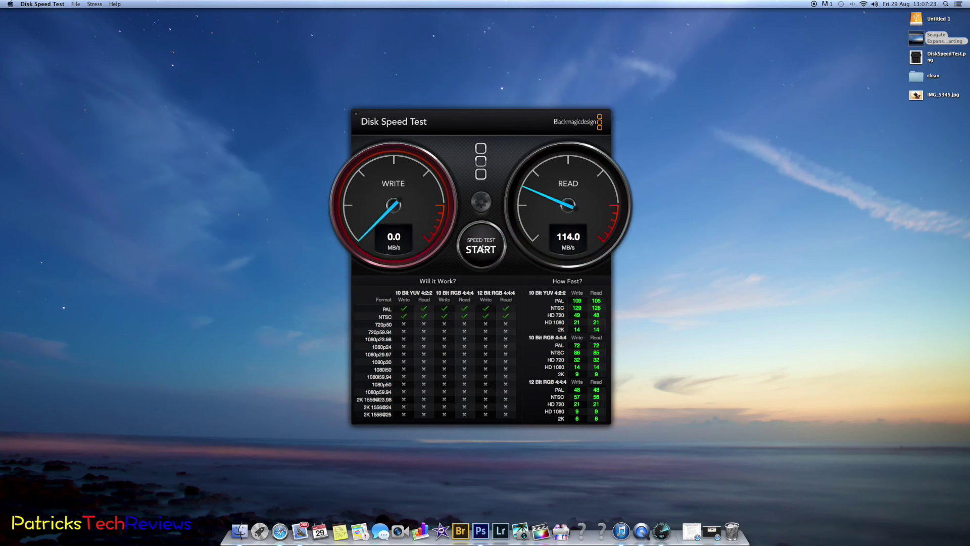
left_click(483, 247)
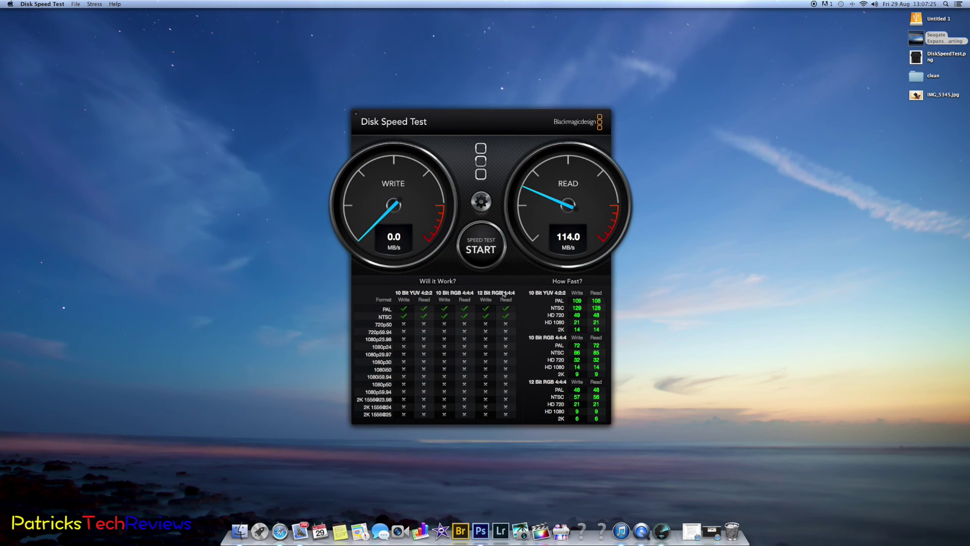